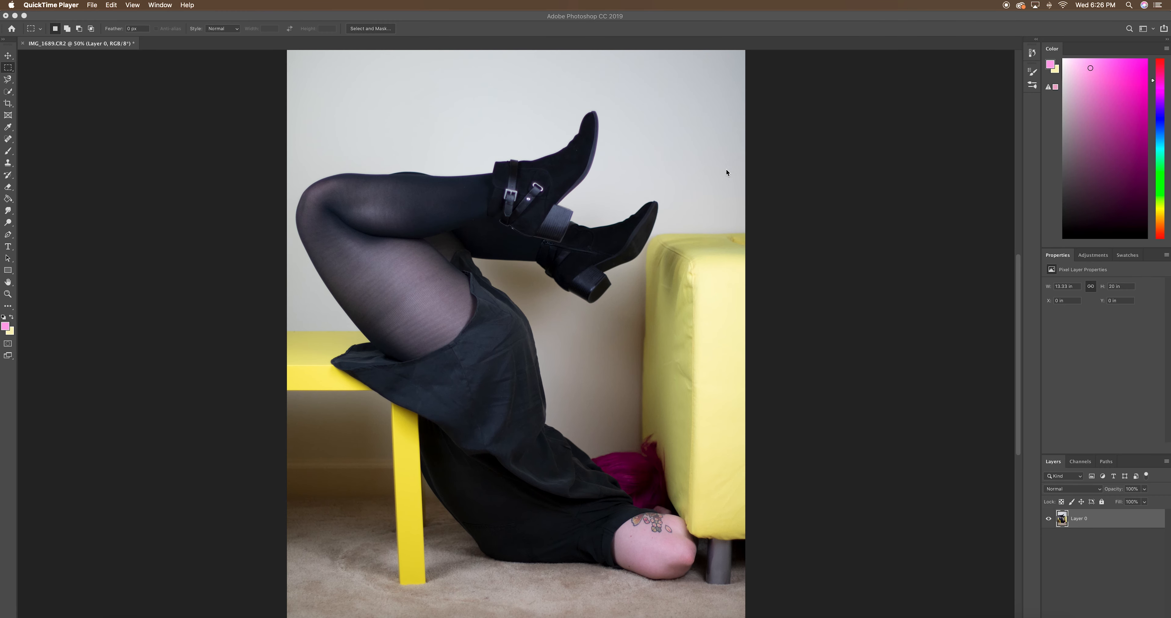
Select the wall with a rectangular marquee across the full photo width, from the upper edge down to the carpet line
left_click(802, 178)
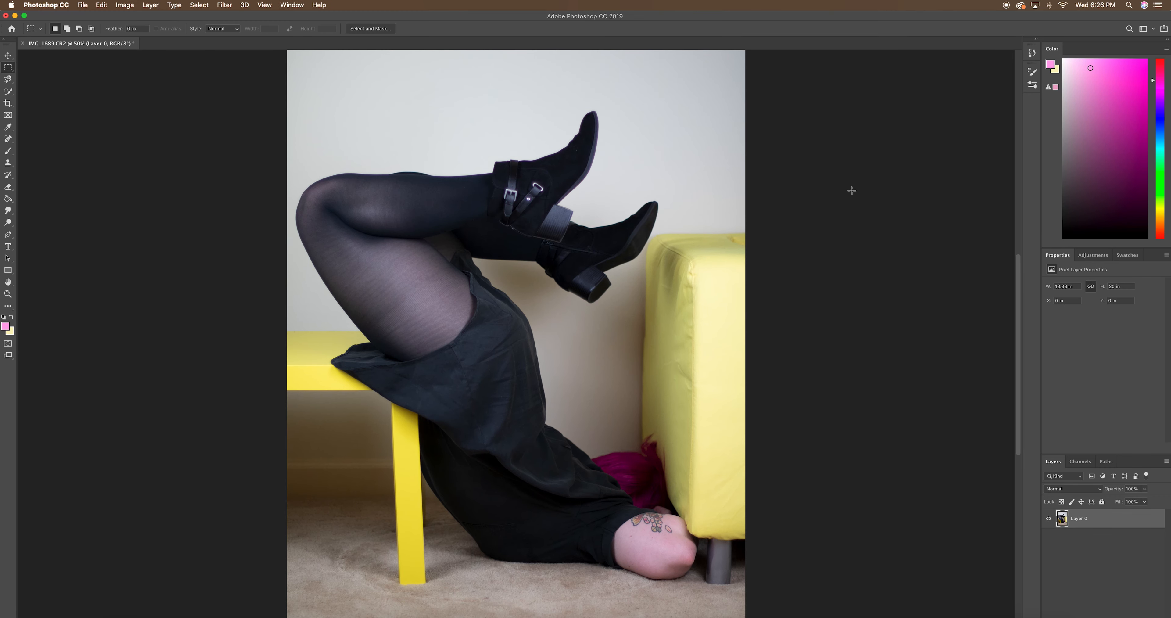
key("super+minus")
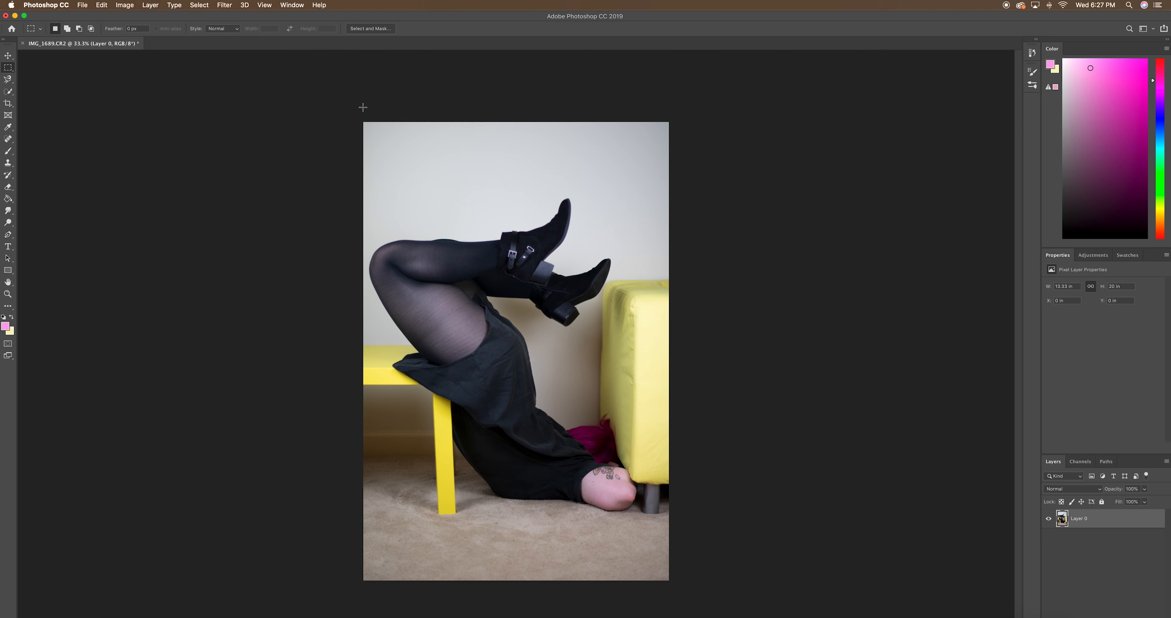
left_click_drag(359, 109, 708, 456)
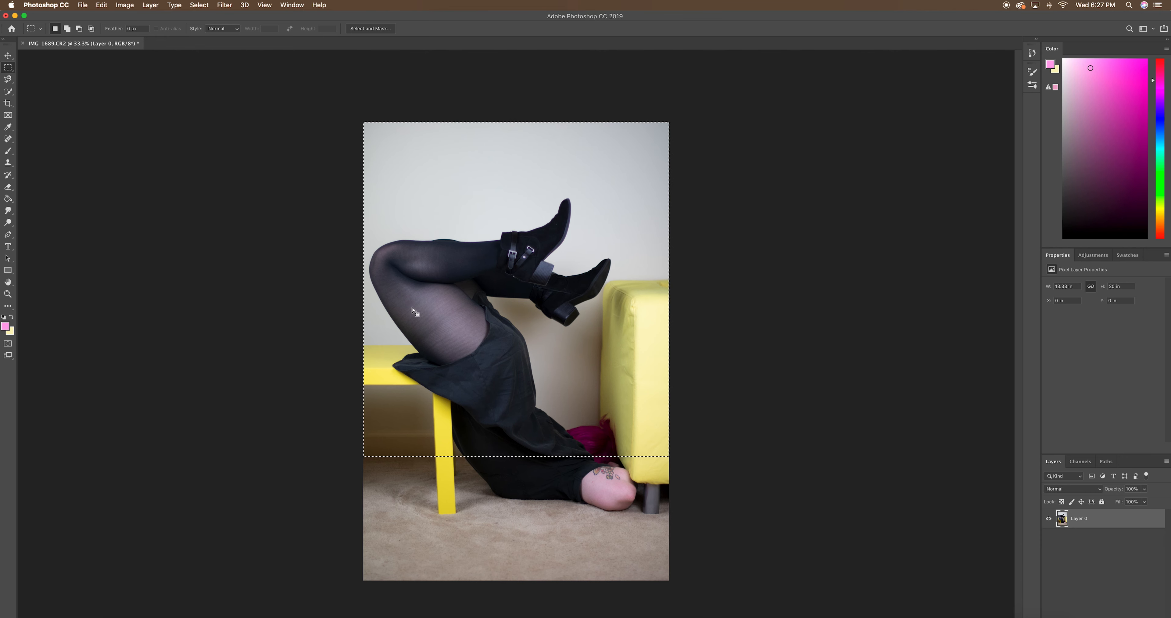
Subtract the figure, hair, bench and yellow cushion from the wall selection with the Quick Selection tool
left_click(9, 91)
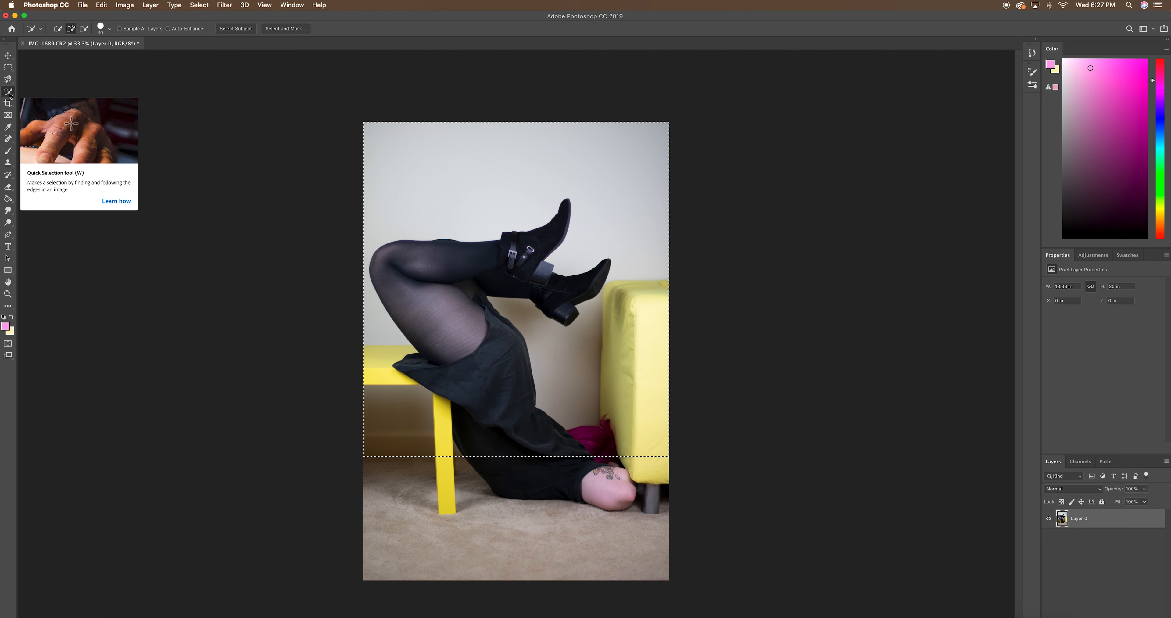
left_click(85, 29)
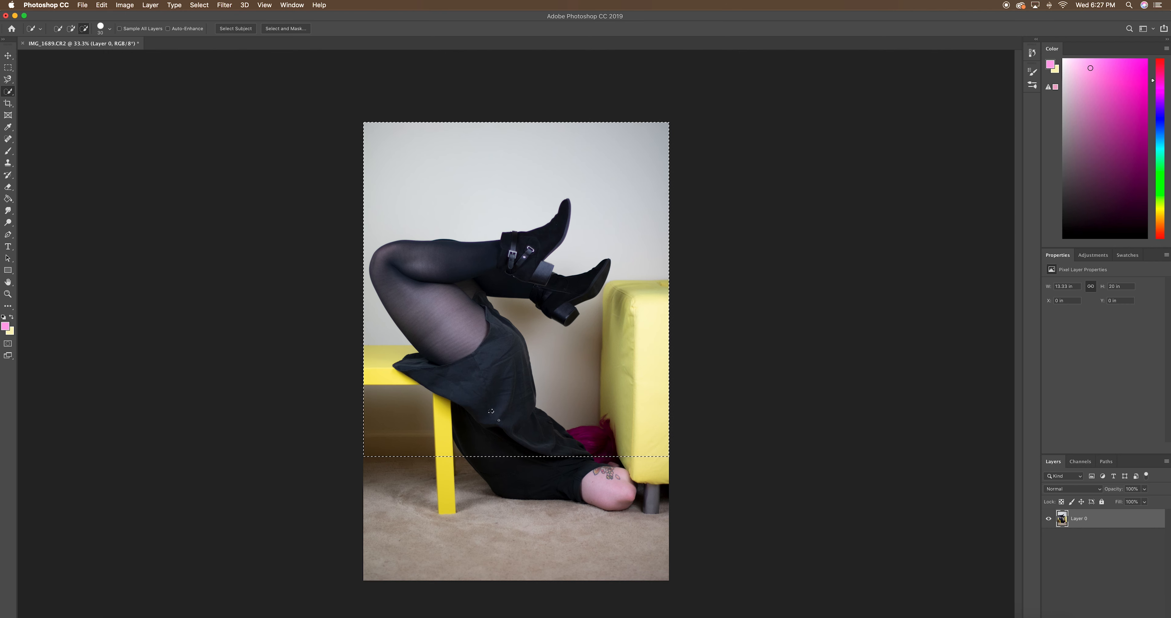
mouse_move(511, 439)
left_mouse_down()
mouse_move(475, 348)
mouse_move(454, 345)
mouse_move(457, 315)
left_mouse_up()
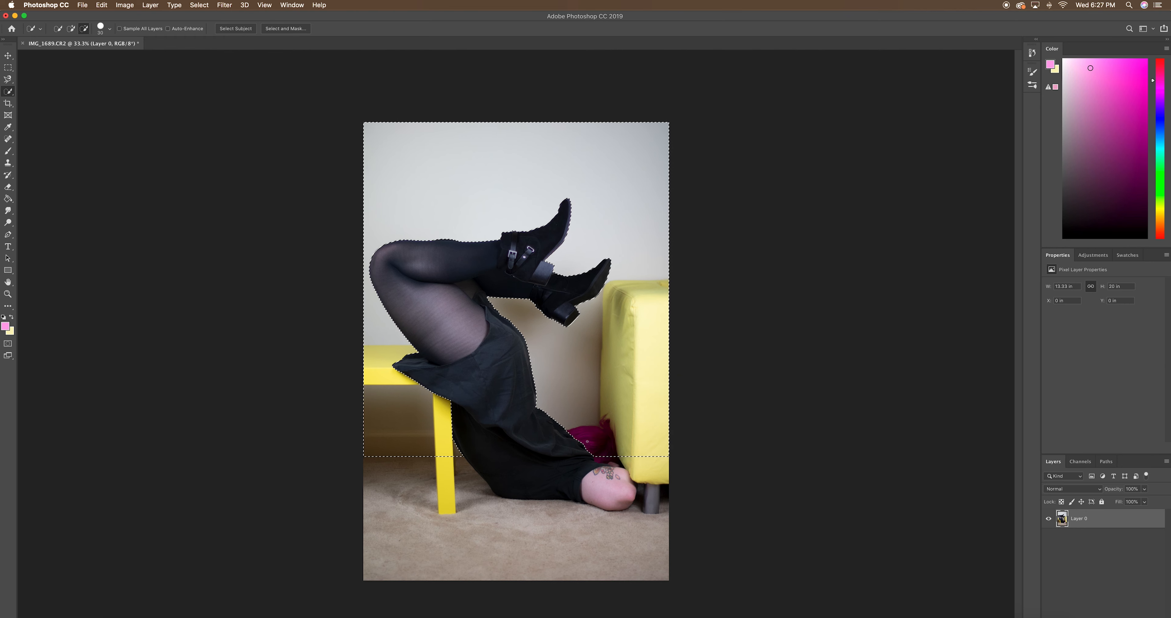
left_click_drag(598, 456, 640, 450)
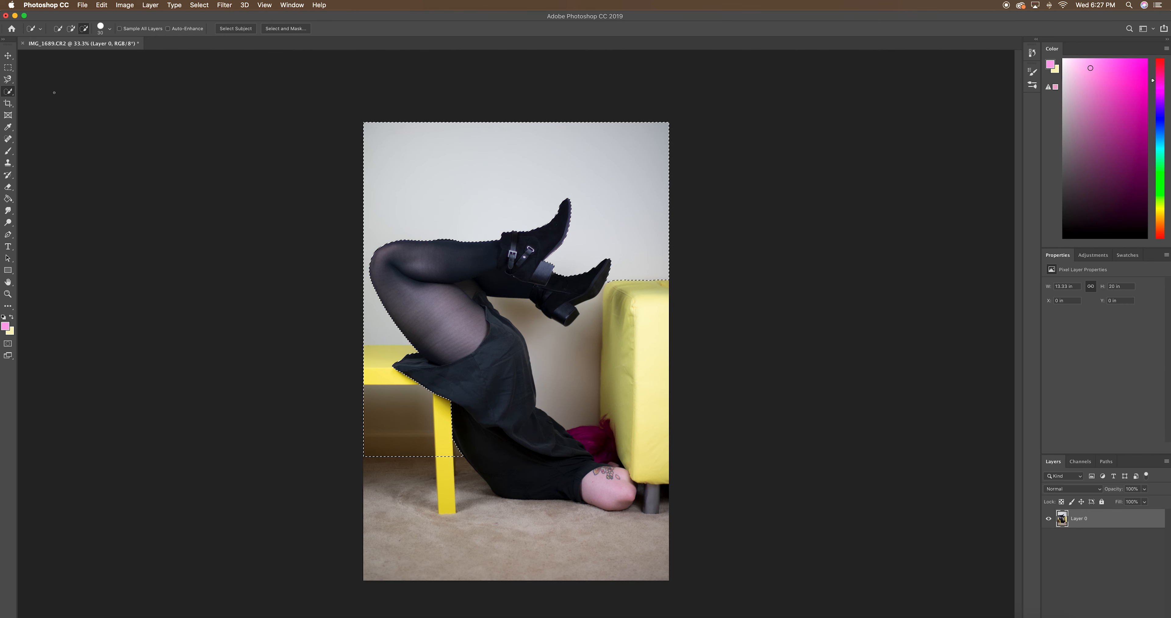
left_click(71, 29)
left_click(84, 28)
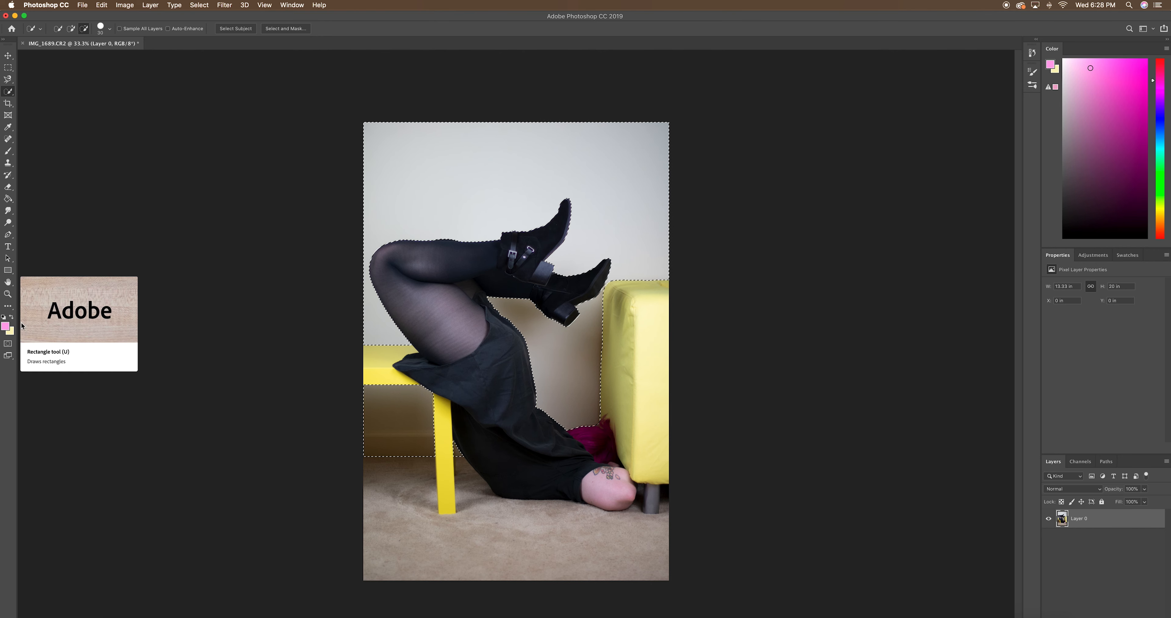
Inspect the selection's edges around the legs, boots and furniture in Quick Mask mode, and return to the normal selection view
left_click(10, 343)
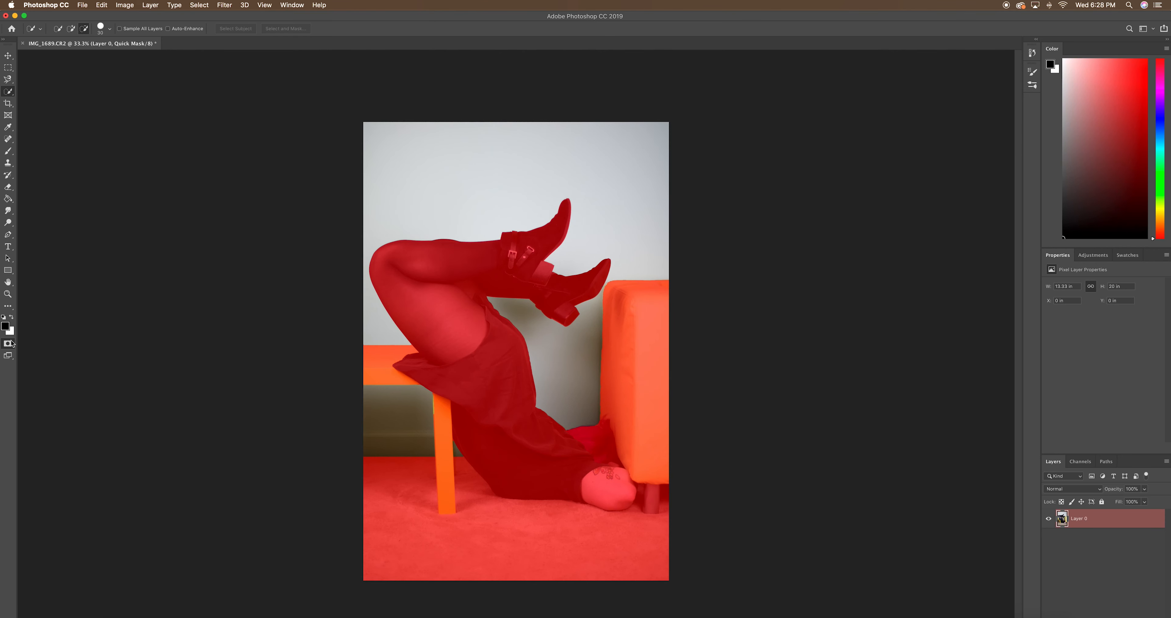
key("super+plus")
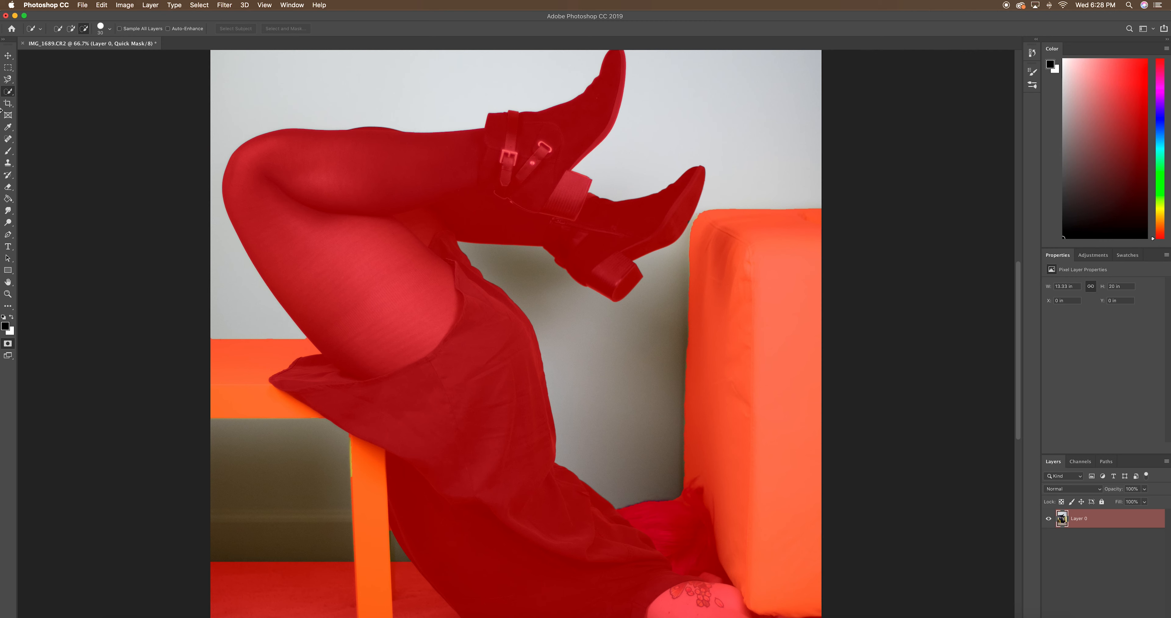
left_click(12, 153)
left_click(65, 28)
left_click(18, 102)
left_click(293, 461)
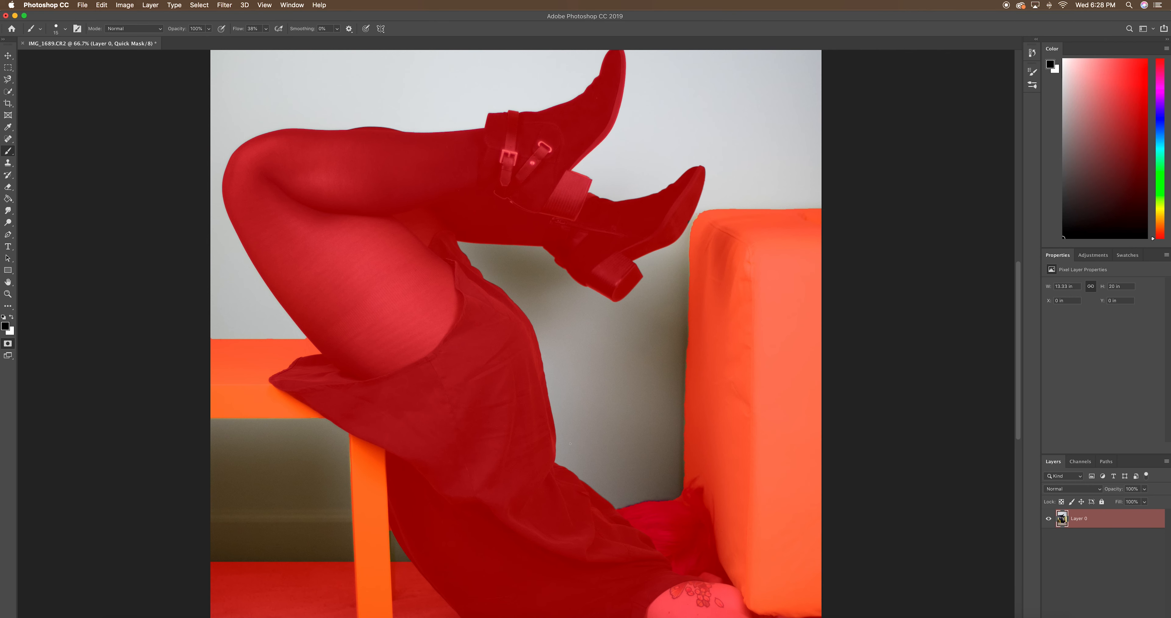
scroll(570, 443, "up", 3)
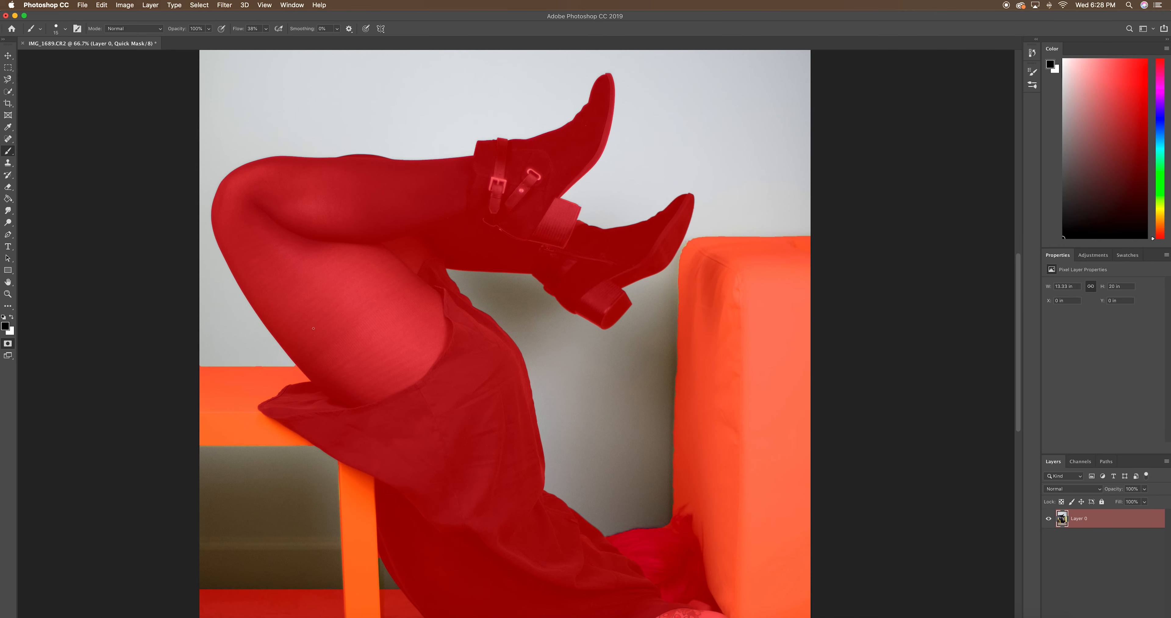
scroll(314, 328, "up", 5)
scroll(805, 336, "down", 8)
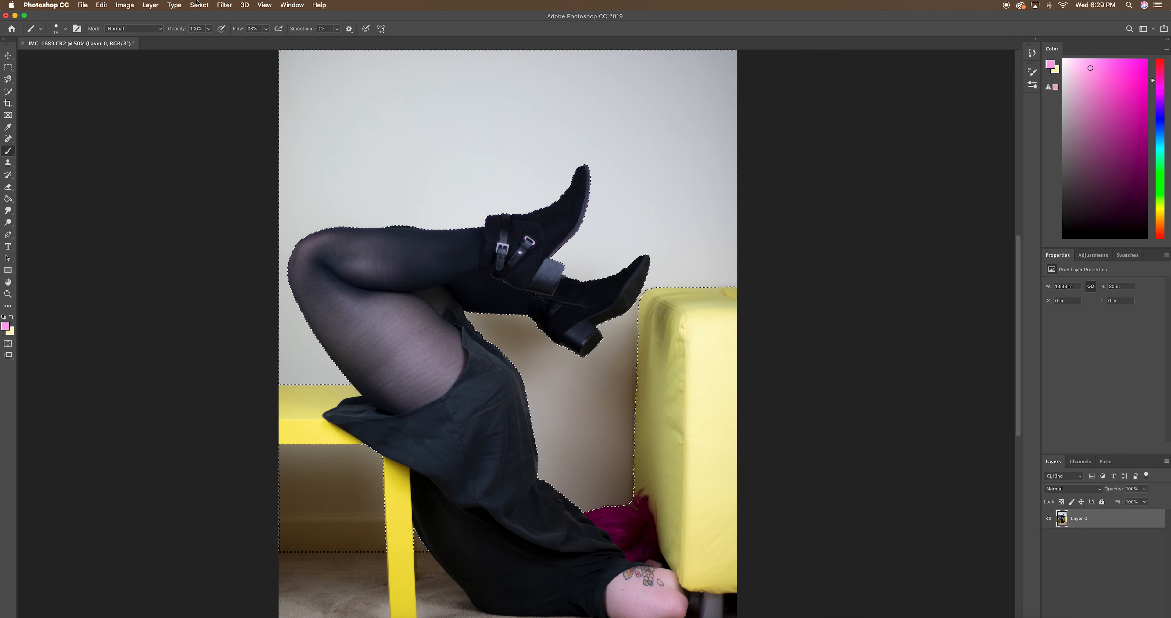
Refine the wall selection in Select and Mask by adjusting the Feather and shifting the edge slightly outward, outputting to a selection
left_click(199, 5)
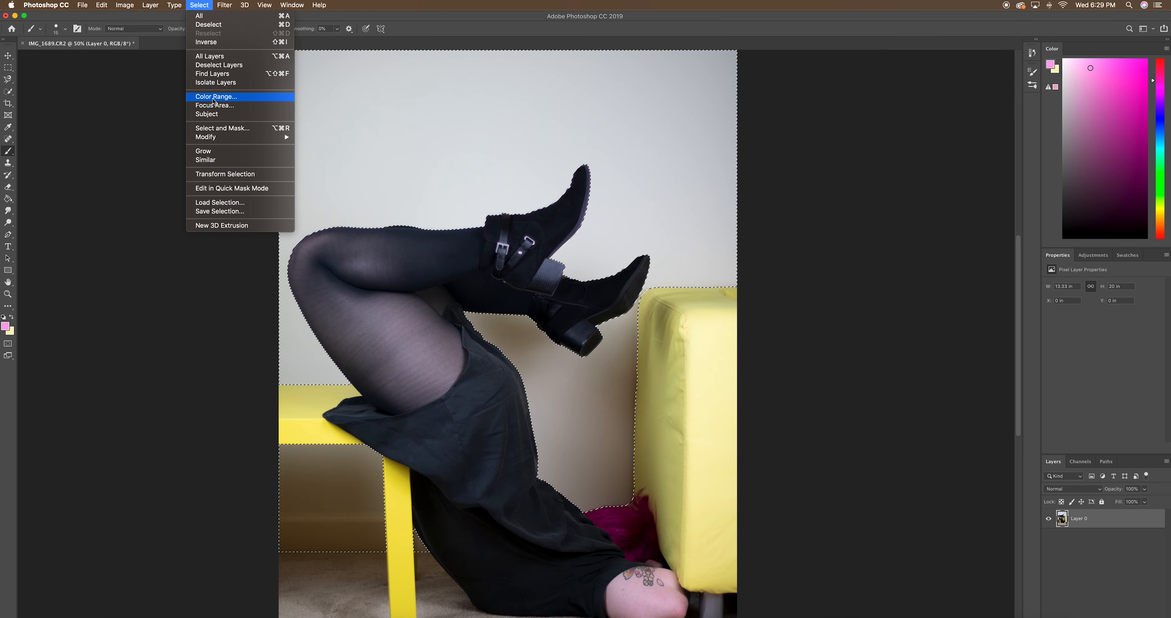
left_click(210, 128)
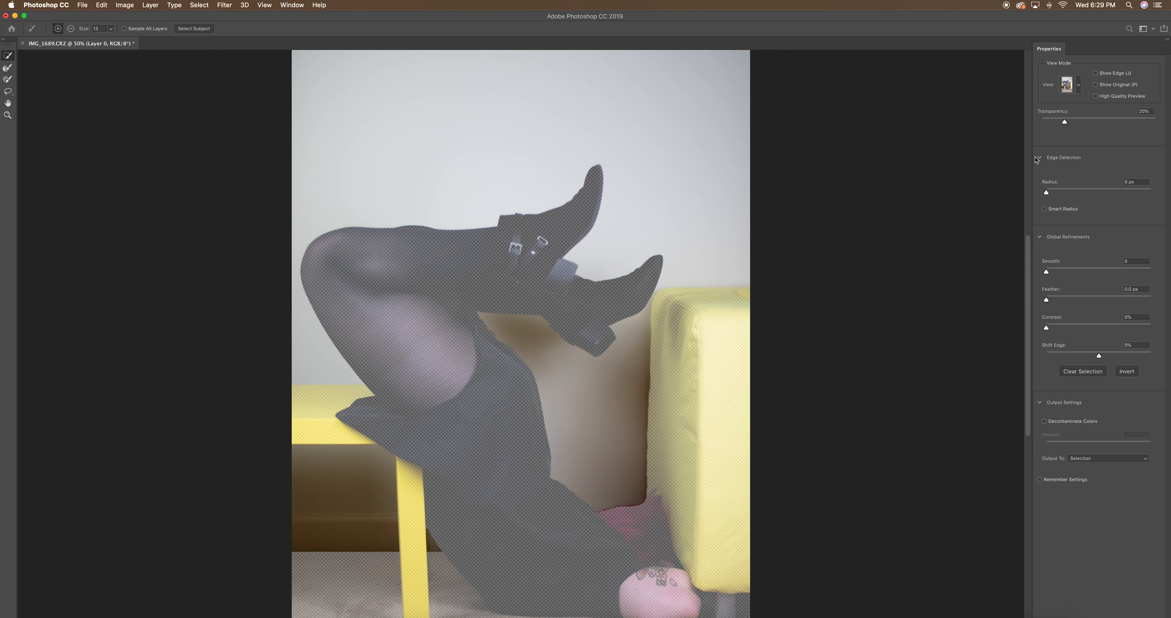
left_click_drag(1049, 299, 1066, 308)
mouse_move(1100, 356)
left_mouse_down()
mouse_move(1081, 369)
mouse_move(1129, 353)
mouse_move(1106, 356)
left_mouse_up()
left_click_drag(1104, 356, 1099, 356)
left_click_drag(1105, 356, 1103, 357)
key("Return")
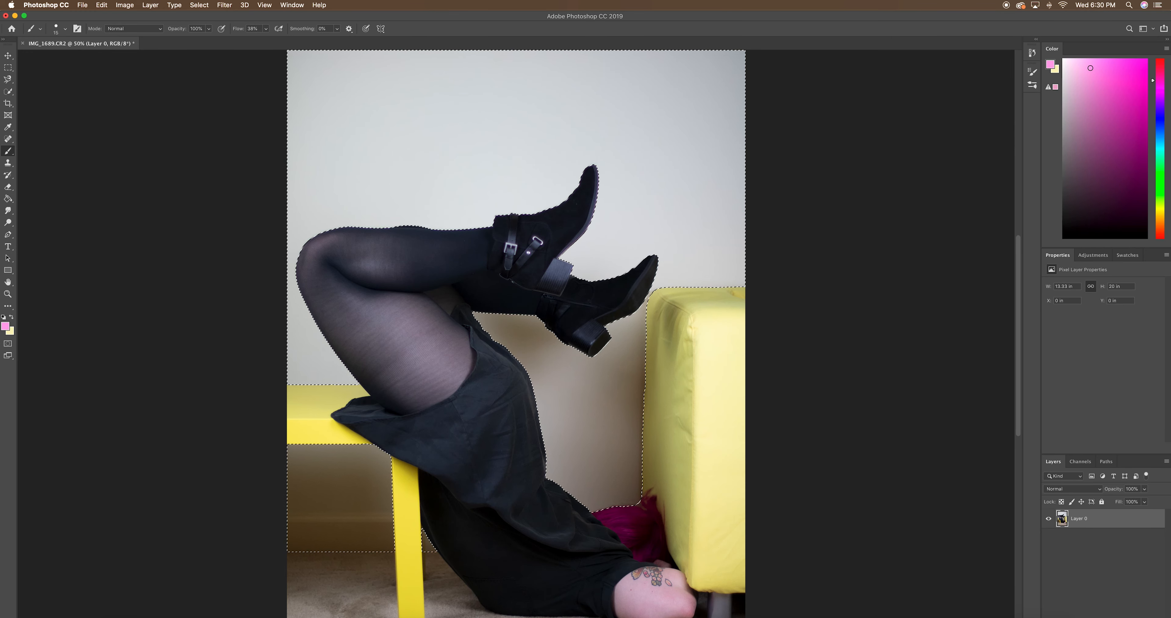
Add a new layer above the photo and set its blend mode to Multiply
key("alt+shift+super+n")
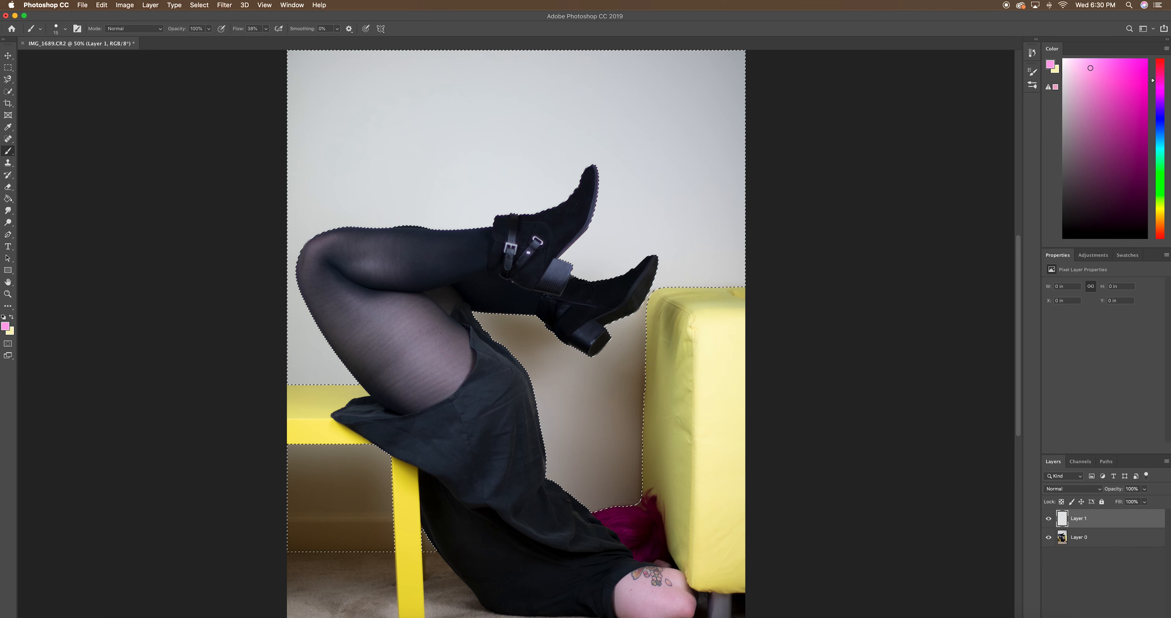
left_click(1069, 489)
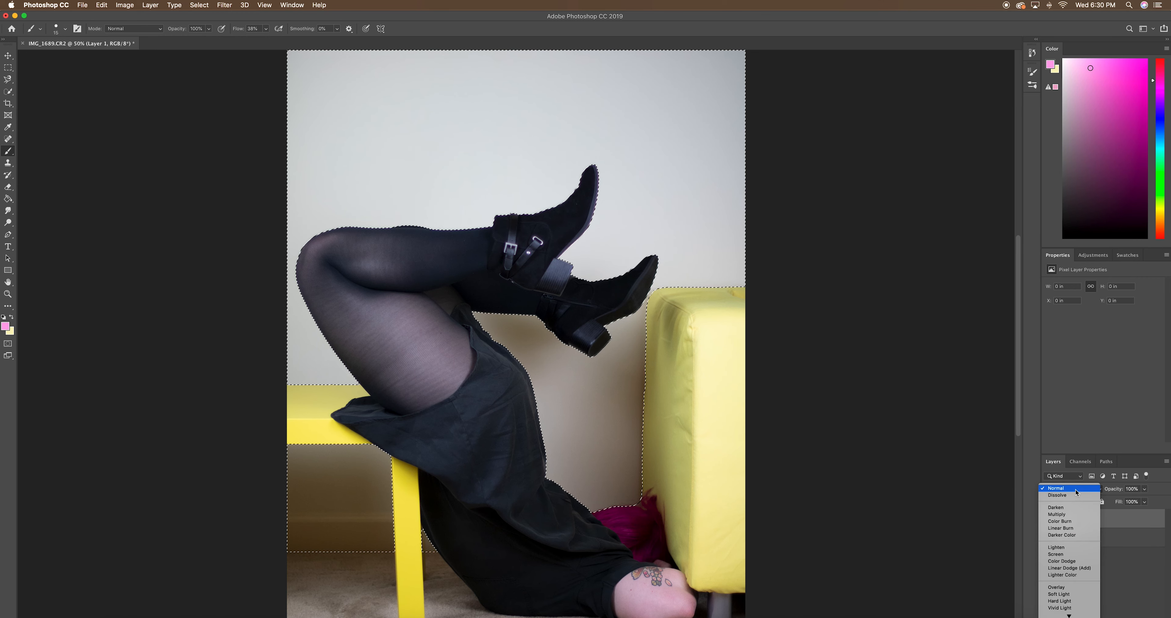
left_click(1064, 514)
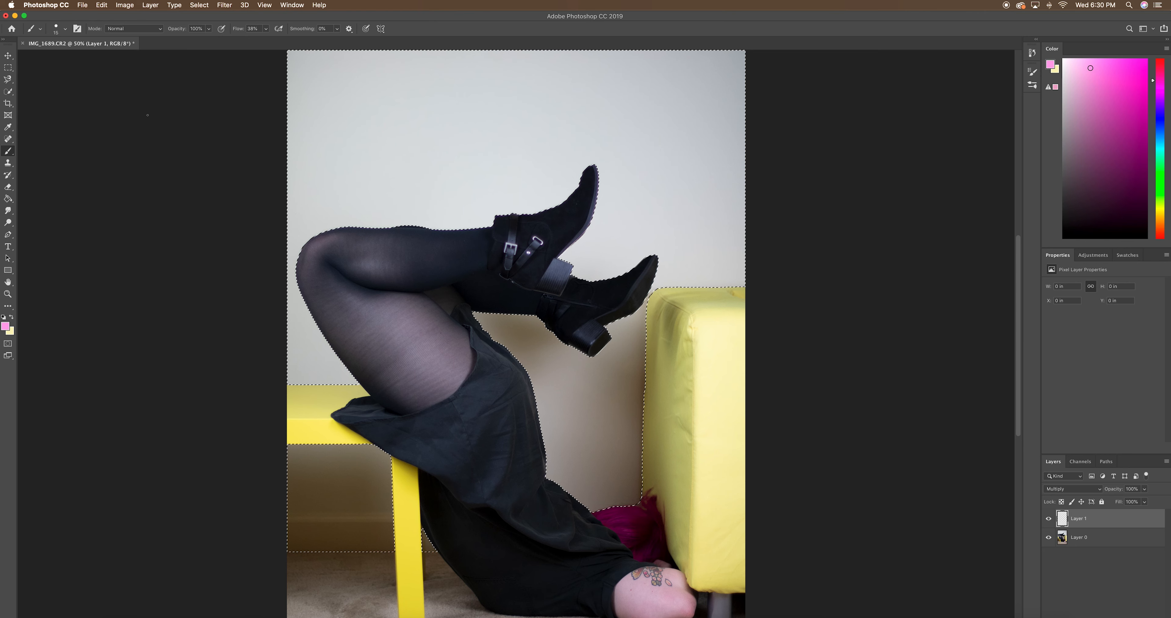
Choose a paler pink foreground color and fill the selected wall area on the new layer with the Paint Bucket
left_click(1079, 69)
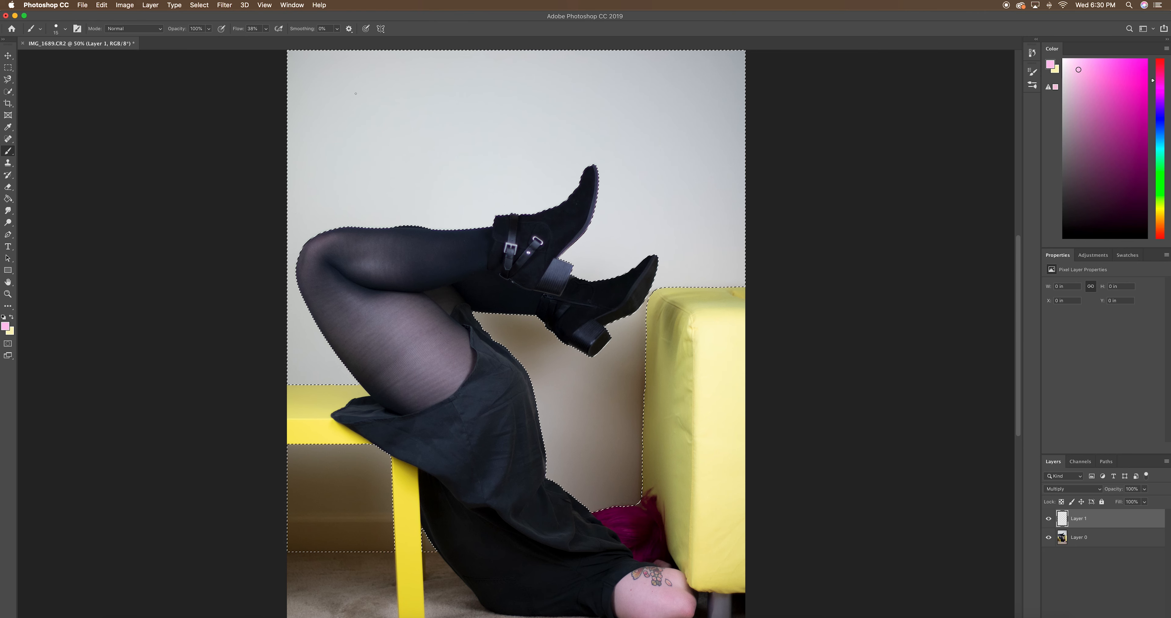
left_click(7, 202)
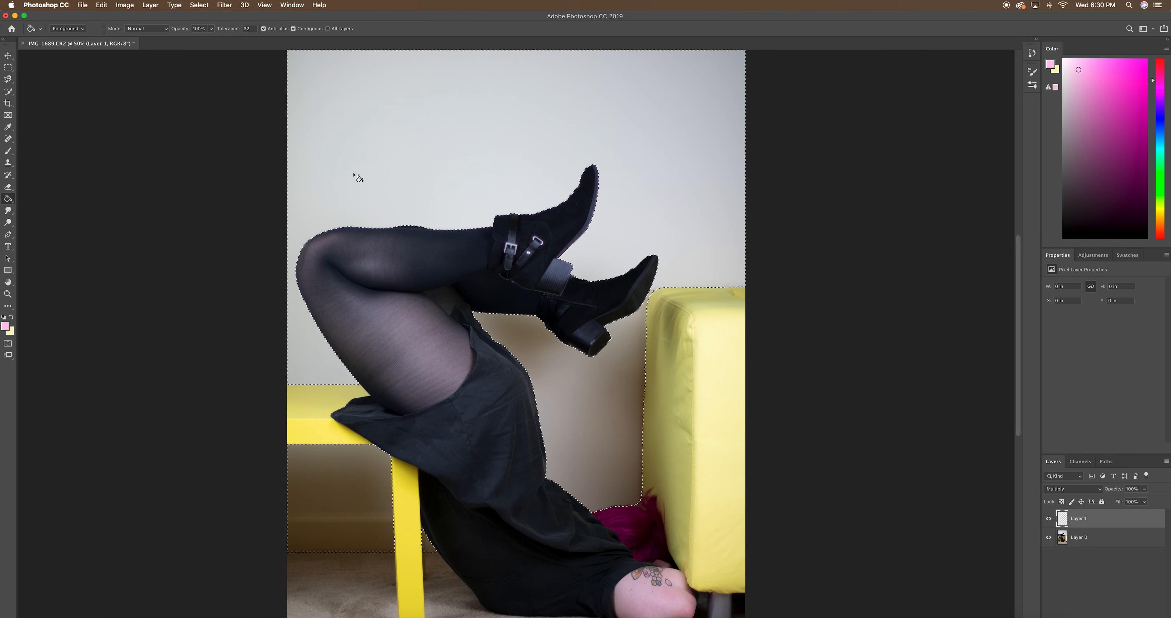
left_click(454, 139)
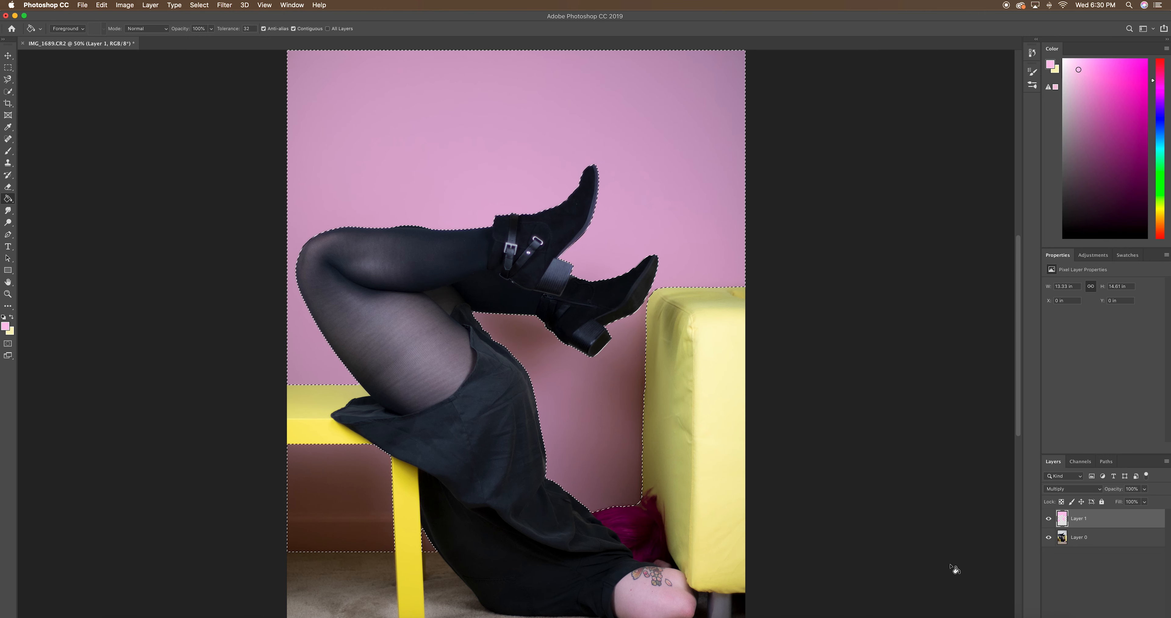
Deselect the wall area and look over the pink fill across the whole photo
left_click(200, 4)
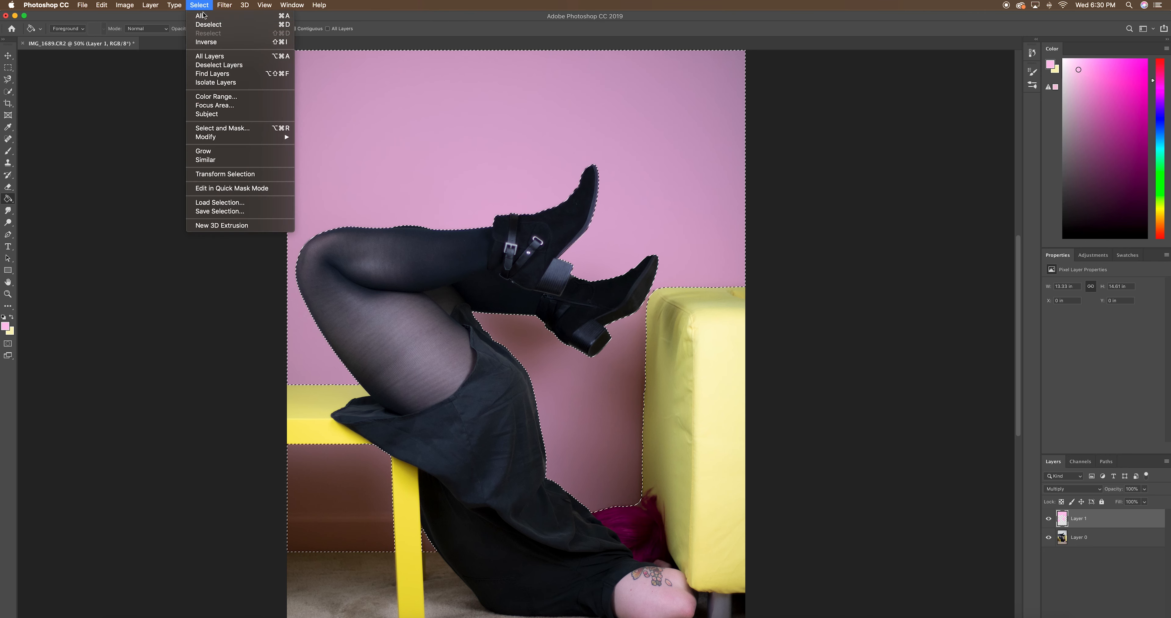
left_click(210, 27)
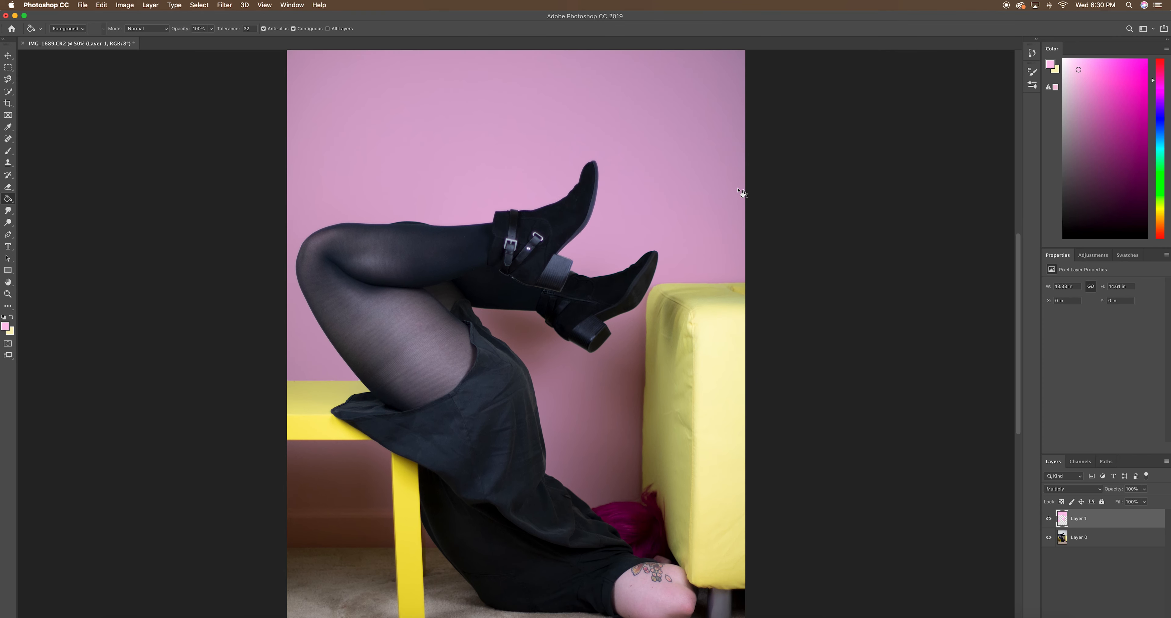
scroll(627, 131, "down", 3)
scroll(630, 133, "up", 8)
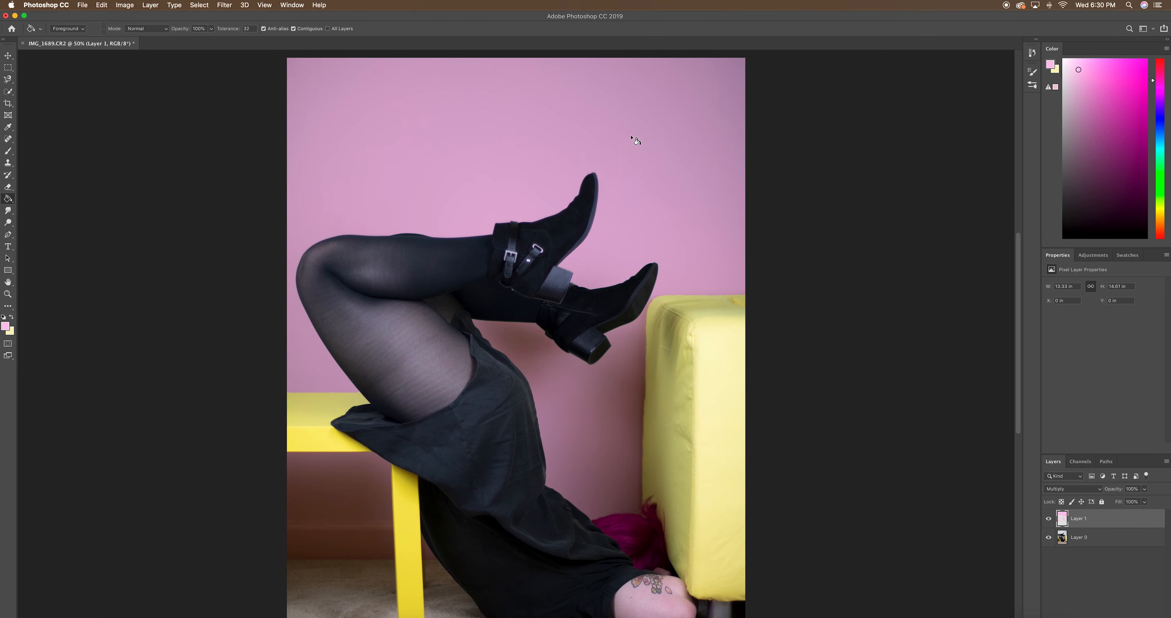
scroll(635, 141, "down", 2)
scroll(632, 138, "down", 8)
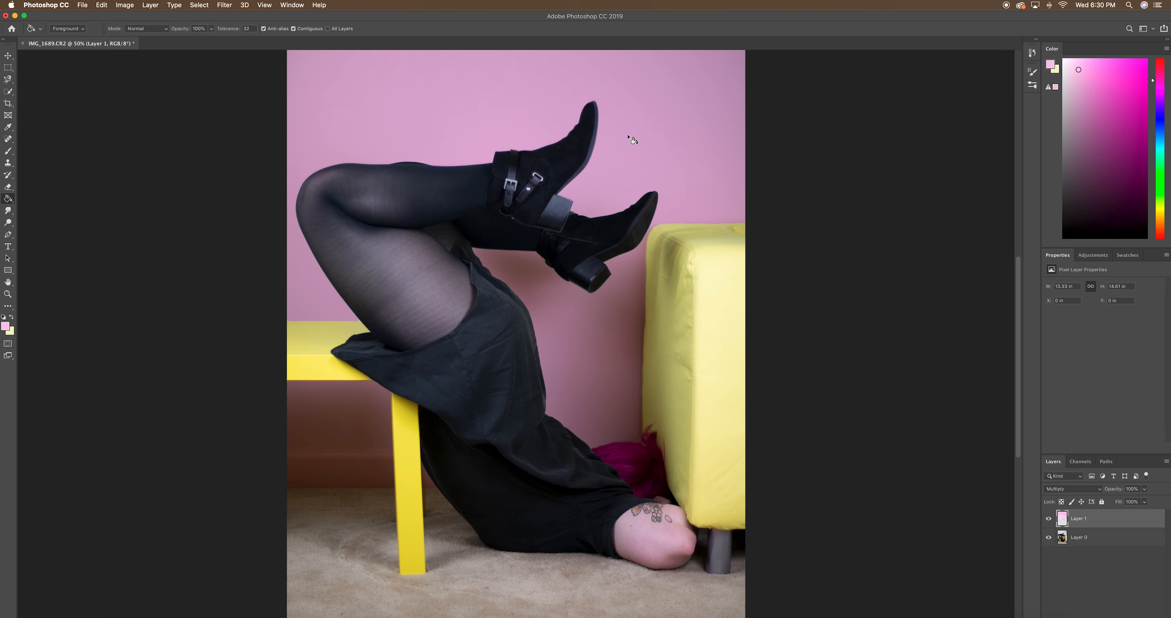
scroll(633, 138, "up", 3)
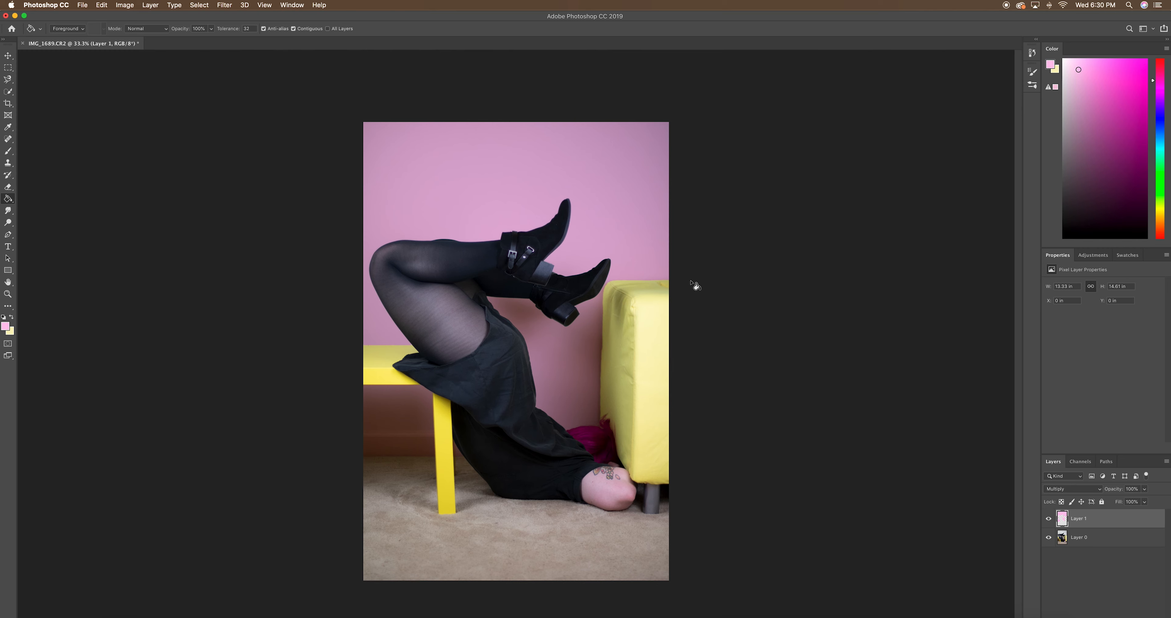
Try retouching the color edge beside the yellow cushion using the Clone Stamp with a slightly larger soft round brush
key("super+equal")
key("super+equal")
key("super+equal")
scroll(742, 280, "right", 10)
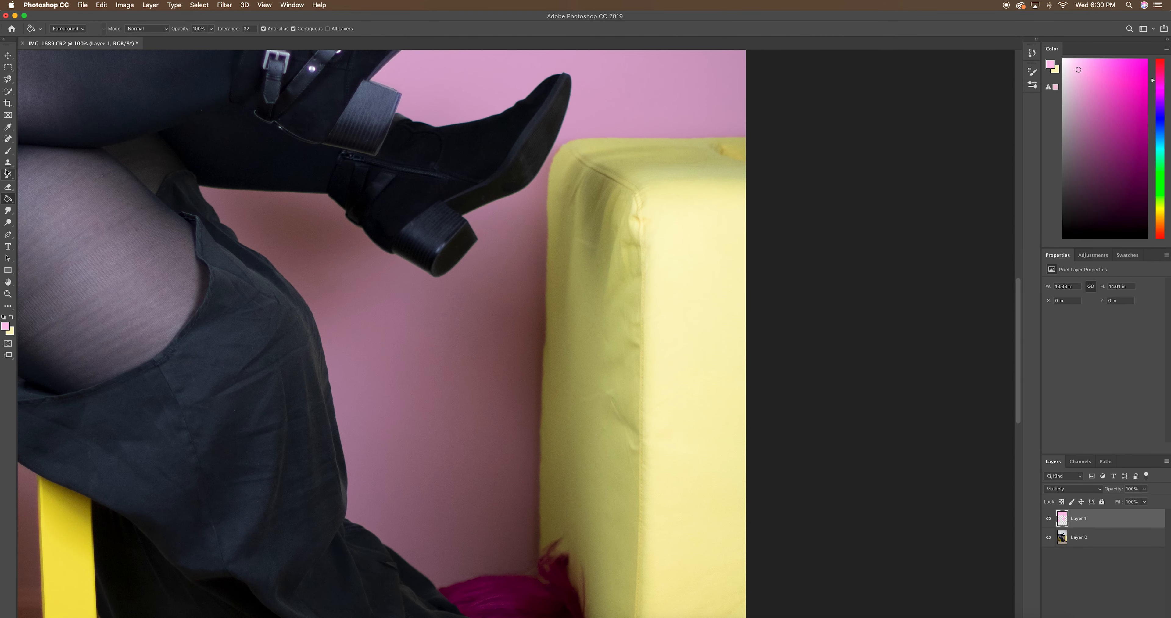
left_click(8, 186)
left_click(8, 162)
left_click(64, 29)
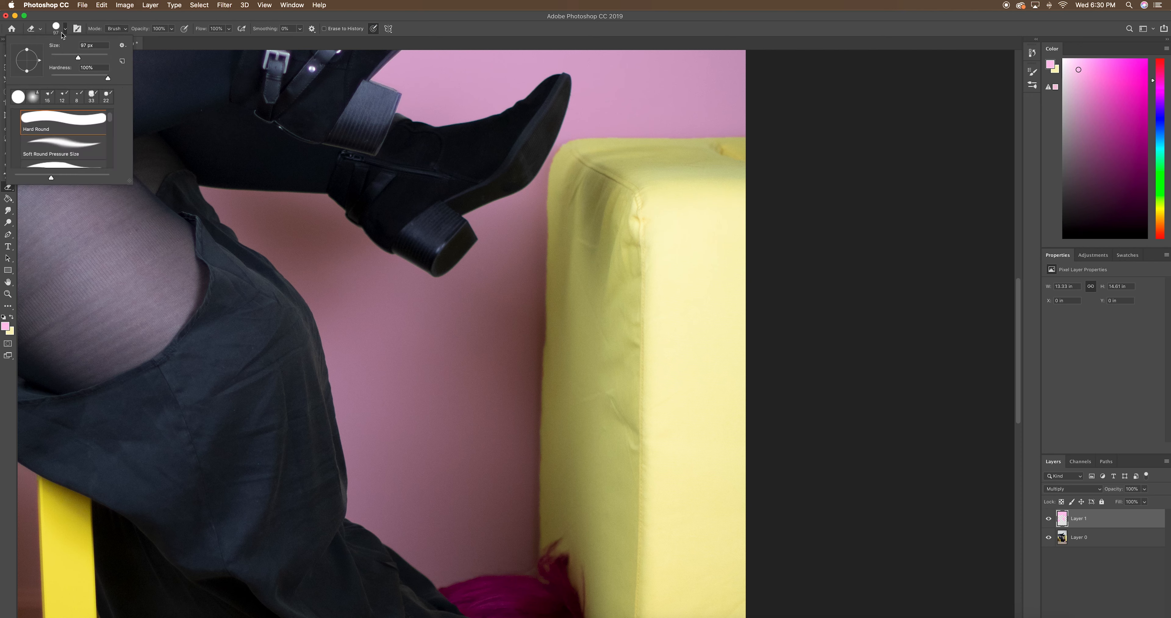
left_click(32, 96)
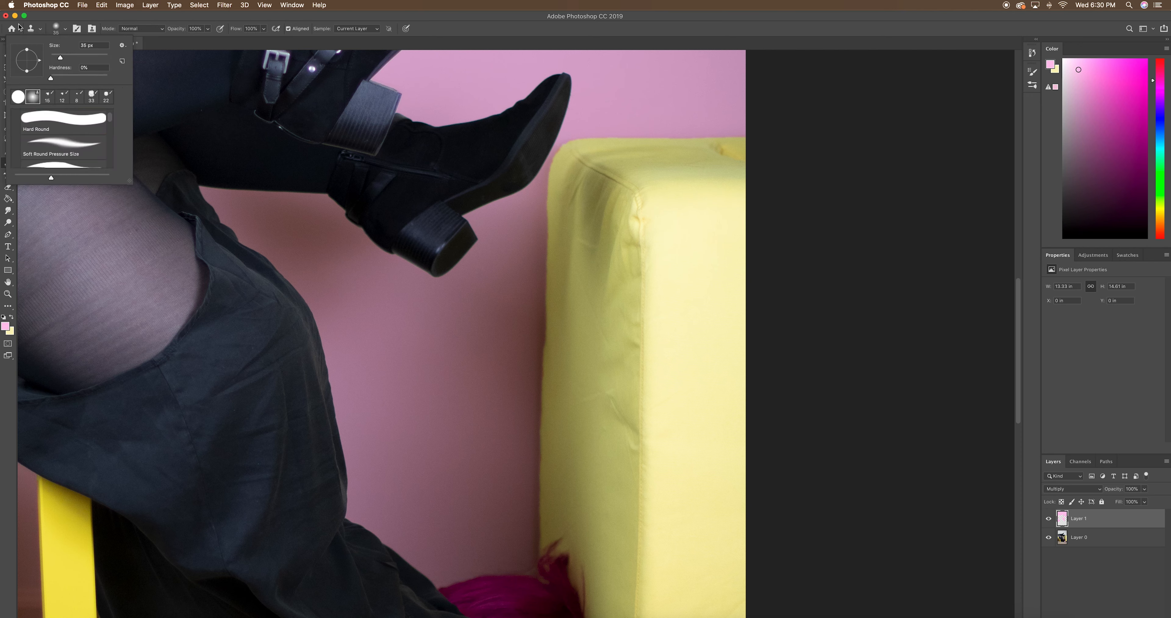
left_click_drag(60, 58, 64, 58)
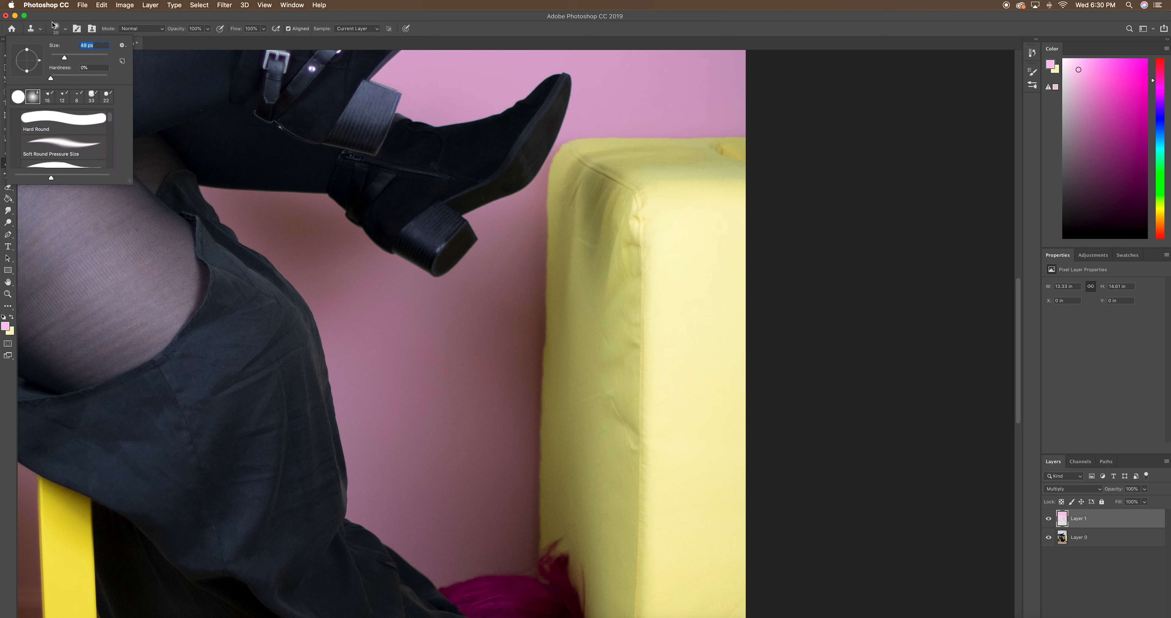
left_click(558, 345)
left_click(653, 203)
left_click(551, 335)
left_click(653, 203)
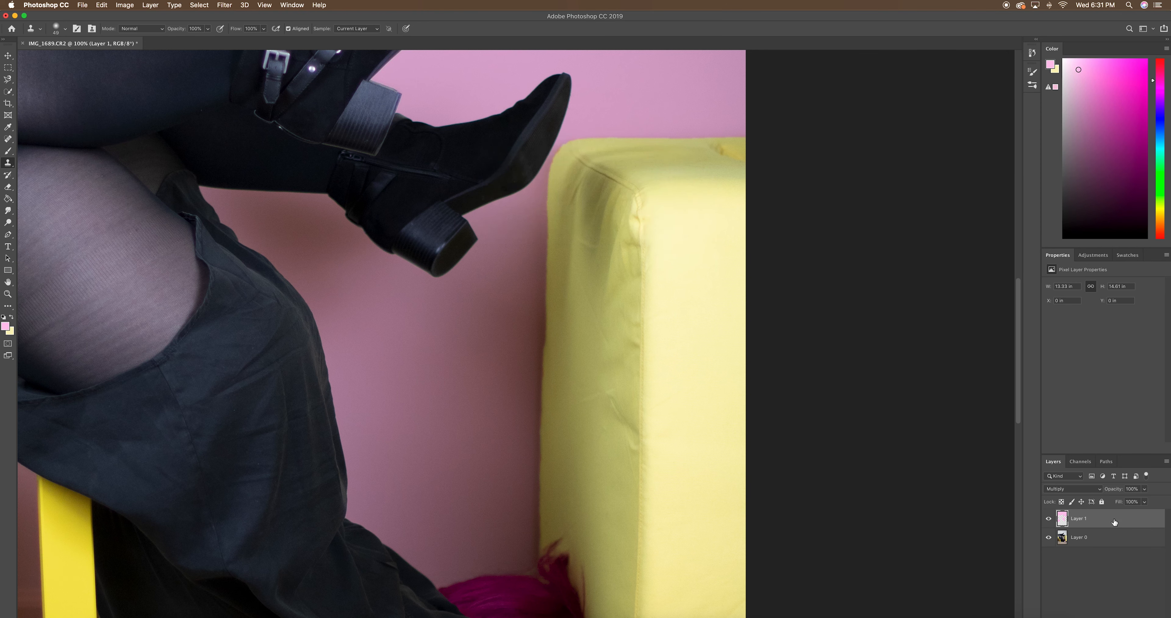
Set the Eraser to a soft round brush for cleaning up the pink layer's edges
left_click(8, 189)
left_click(62, 34)
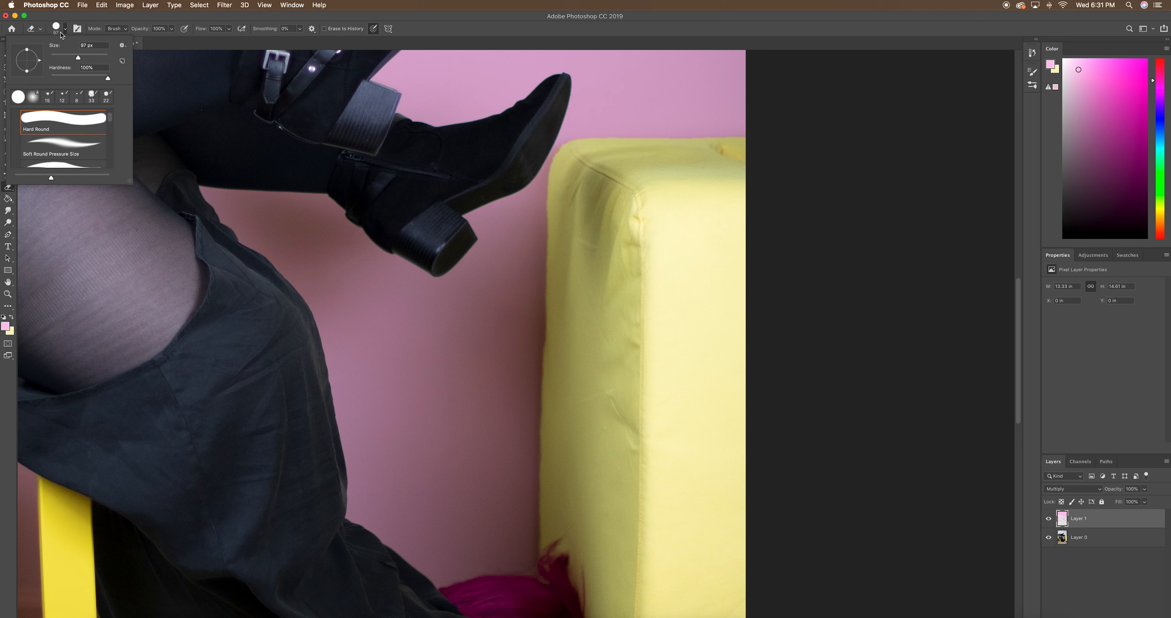
double_click(48, 125)
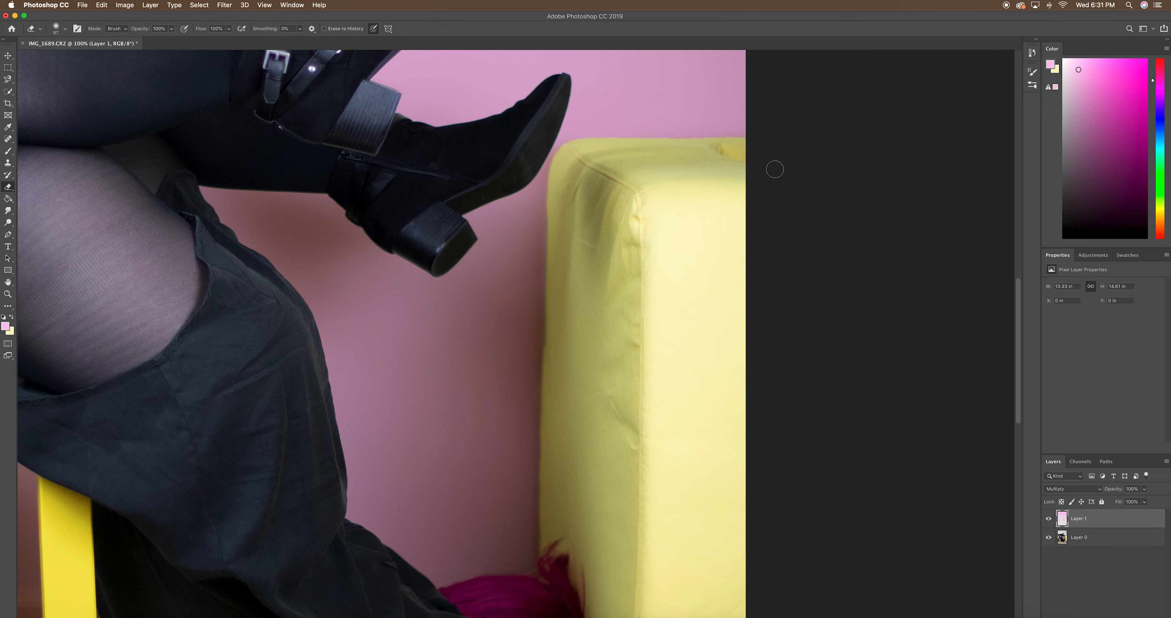
Lower the pink Multiply layer's opacity to 92%
key("super+minus")
key("super+minus")
key("super+minus")
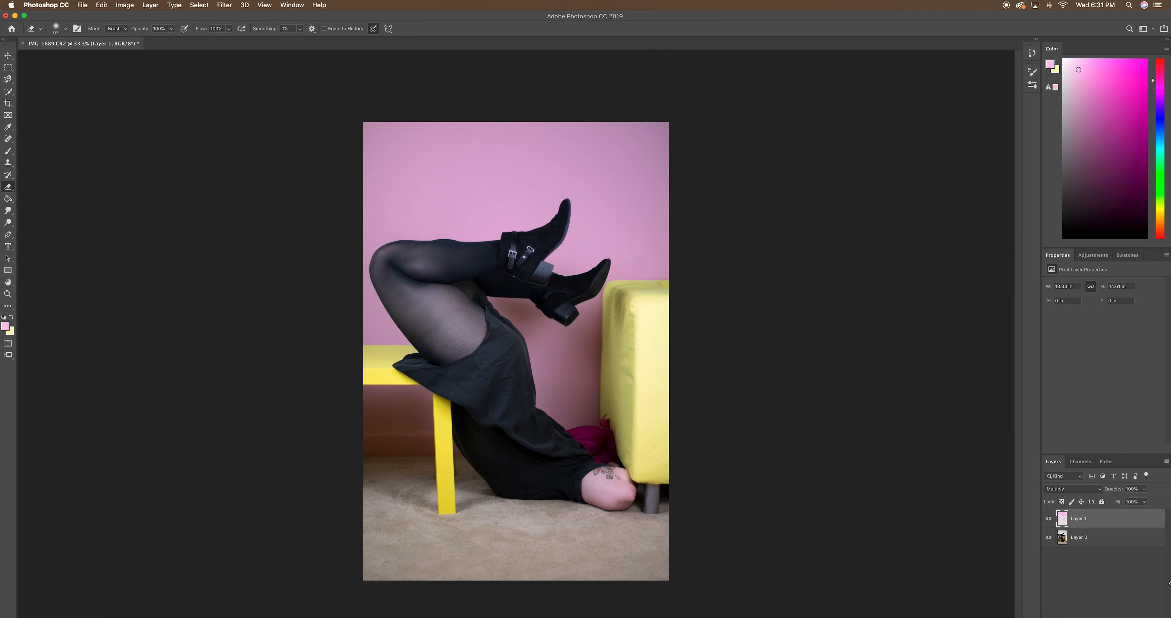
left_click_drag(1145, 489, 1141, 500)
key("super+equal")
key("super+equal")
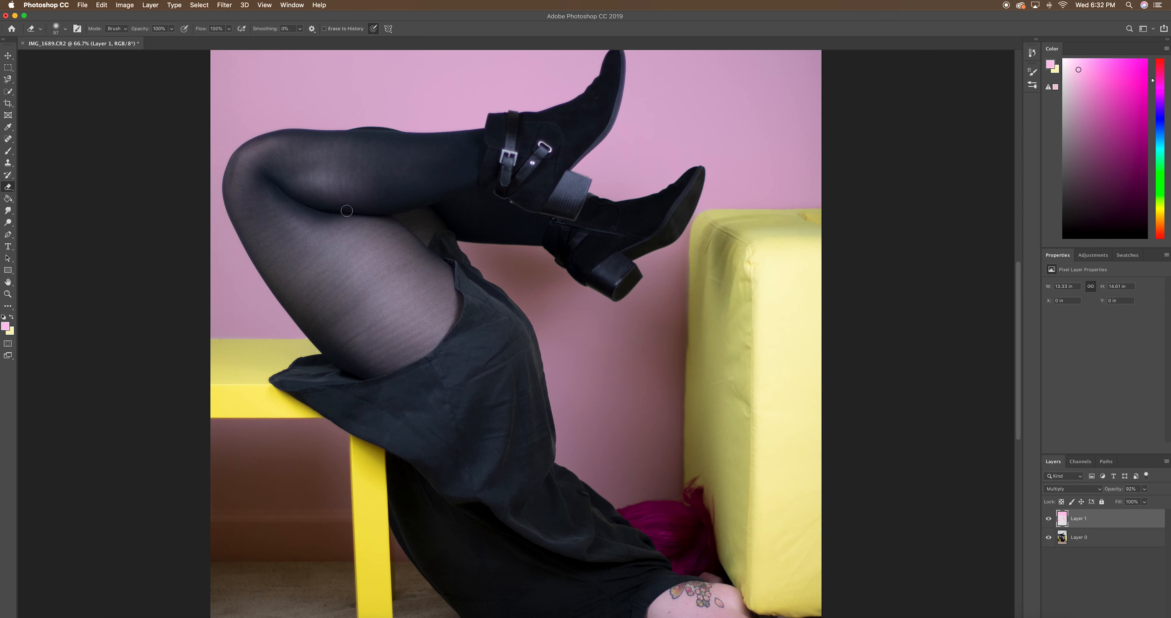
Set the Brush tool to a Soft Round tip of 59 px with 0% hardness for touching up the pink layer's edges
left_click(8, 152)
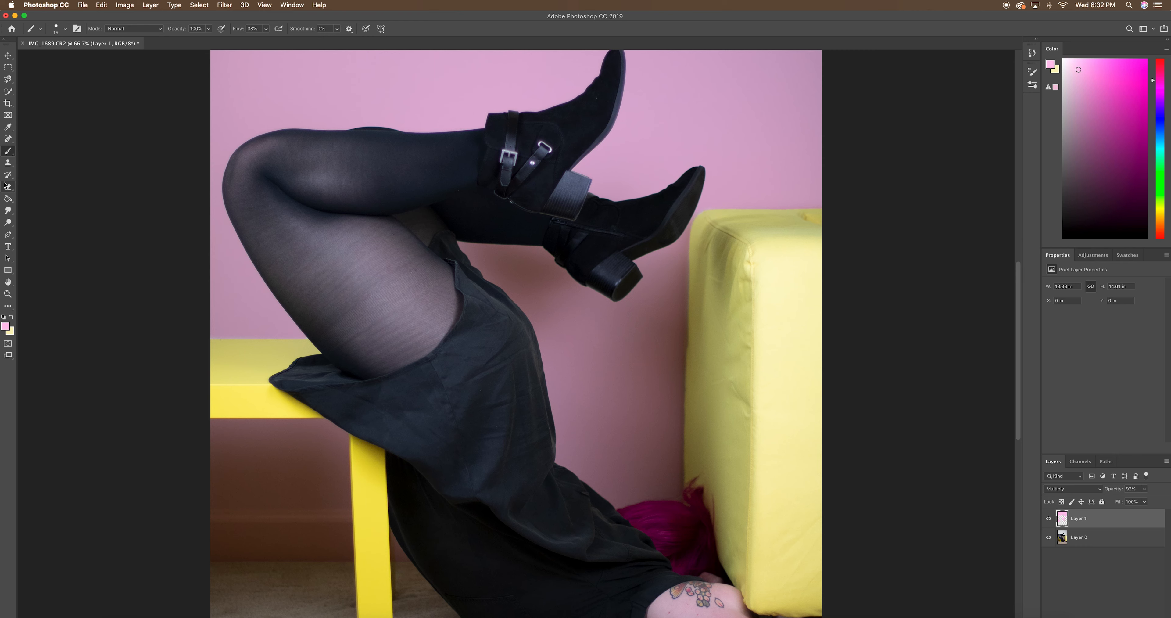
left_click(65, 28)
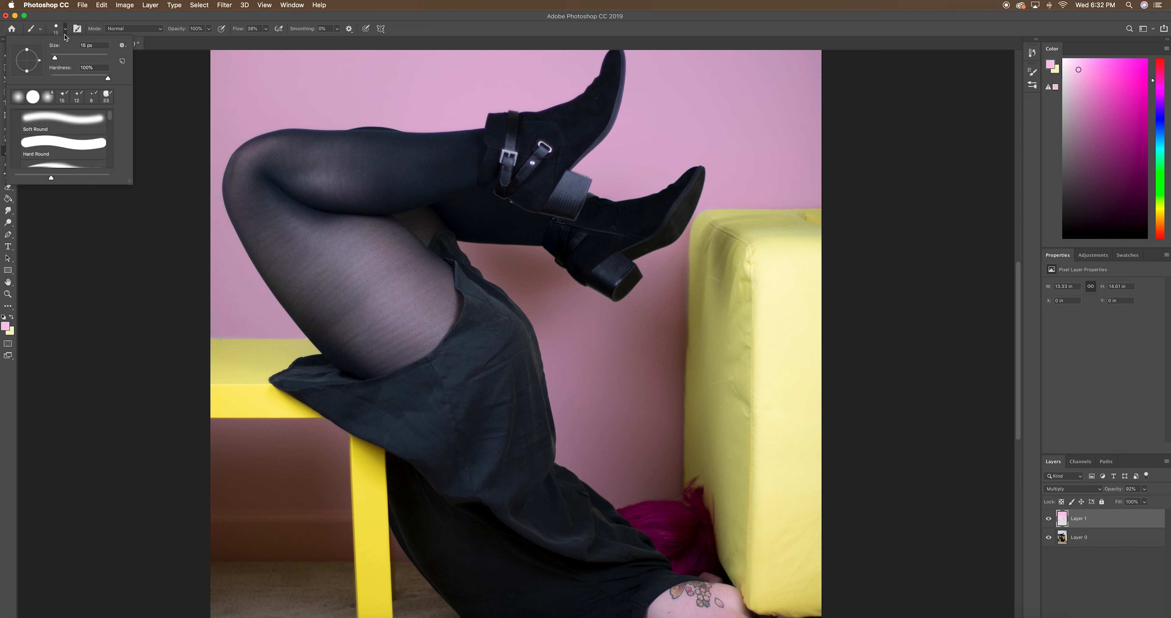
left_click(56, 25)
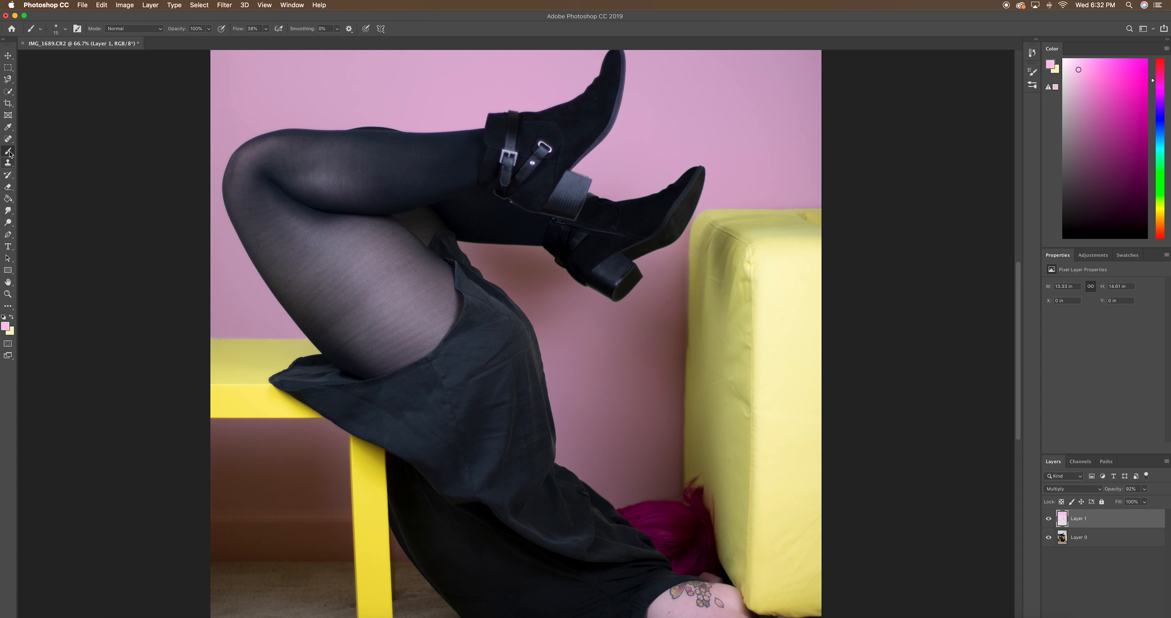
left_click(60, 32)
left_click_drag(54, 58, 68, 59)
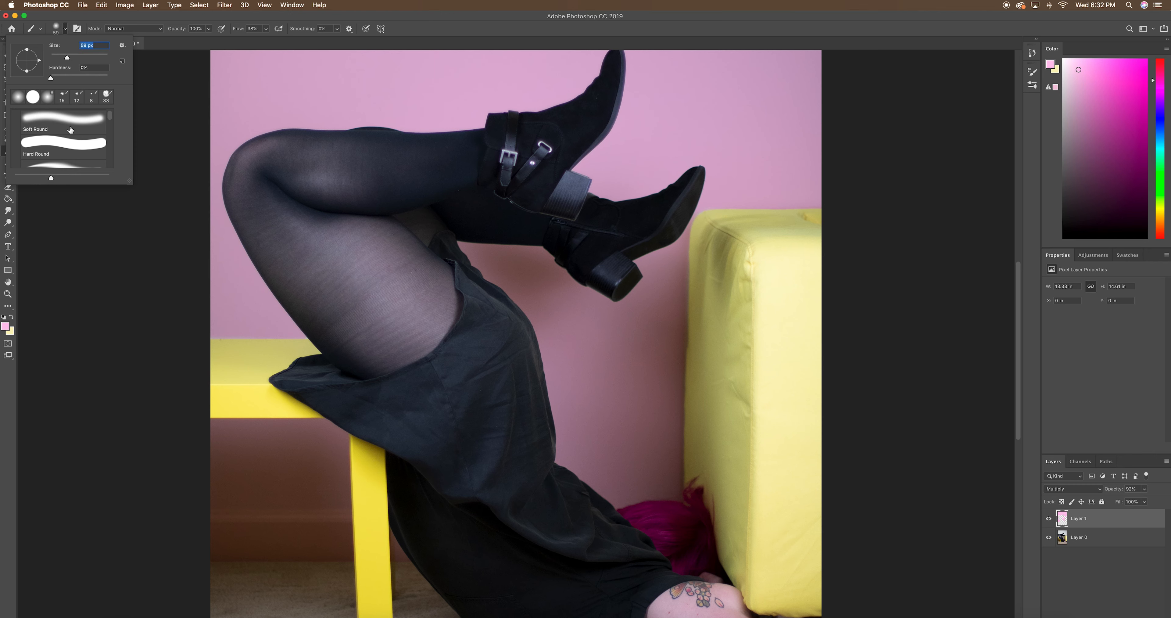
left_click(55, 30)
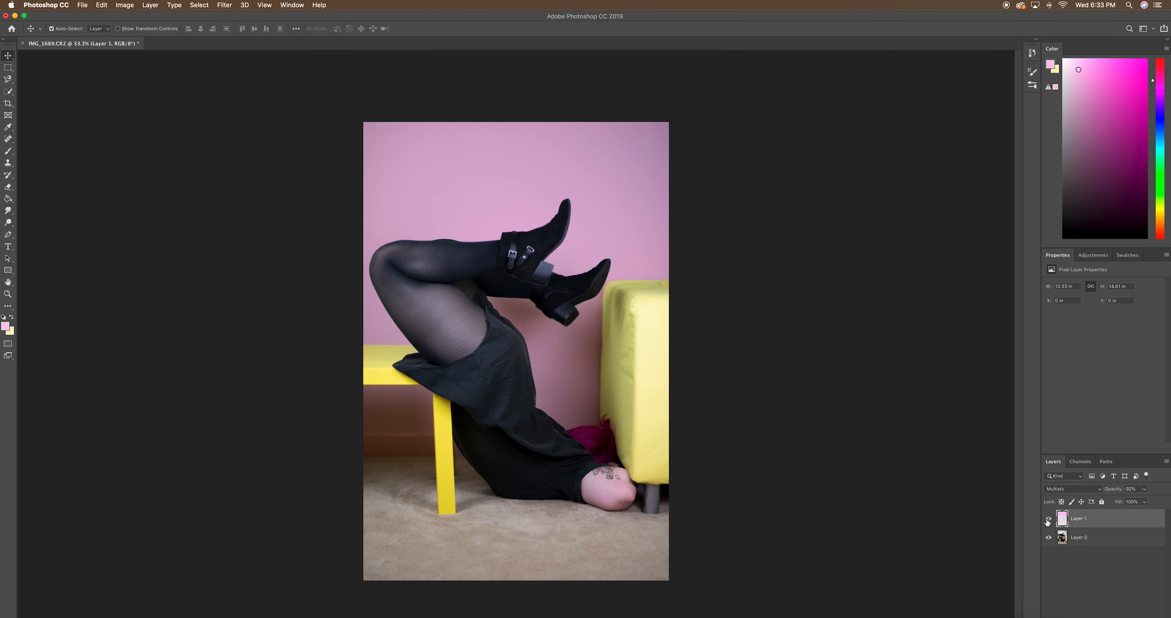
Hide and reshow the pink Multiply layer to compare the whole photo before and after the recolor
left_click(1049, 519)
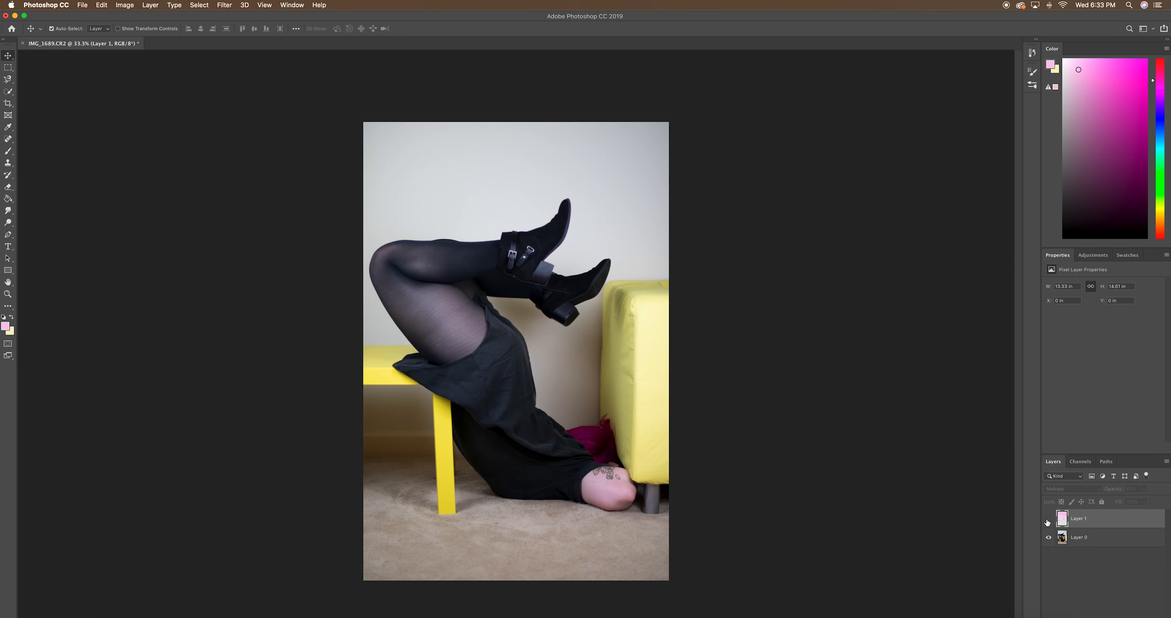
left_click(1048, 520)
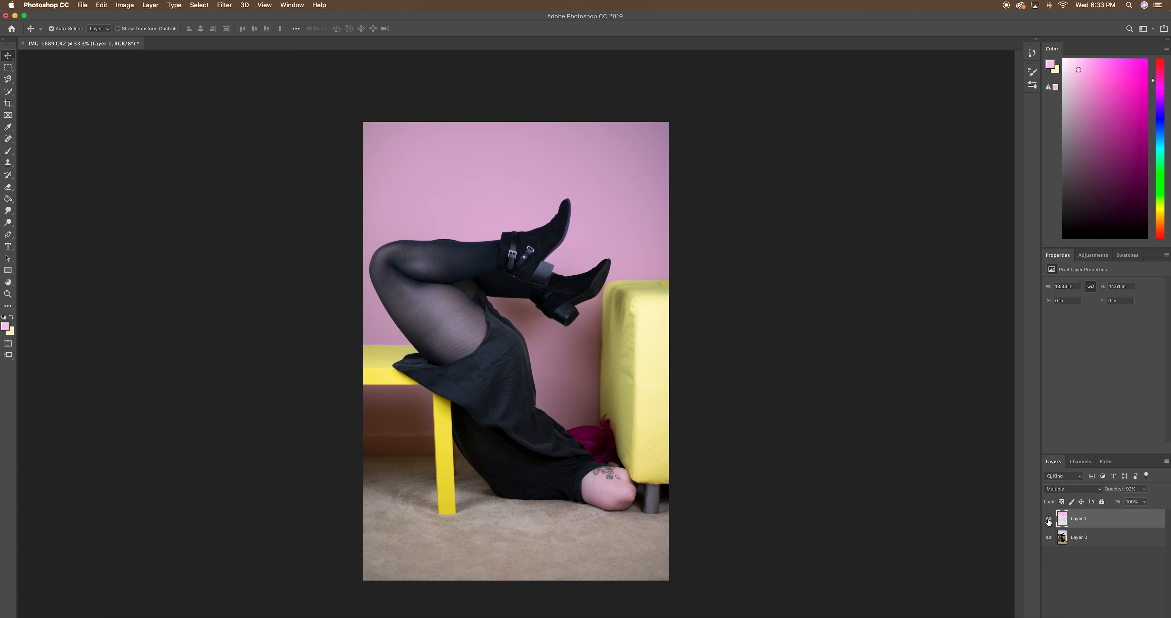